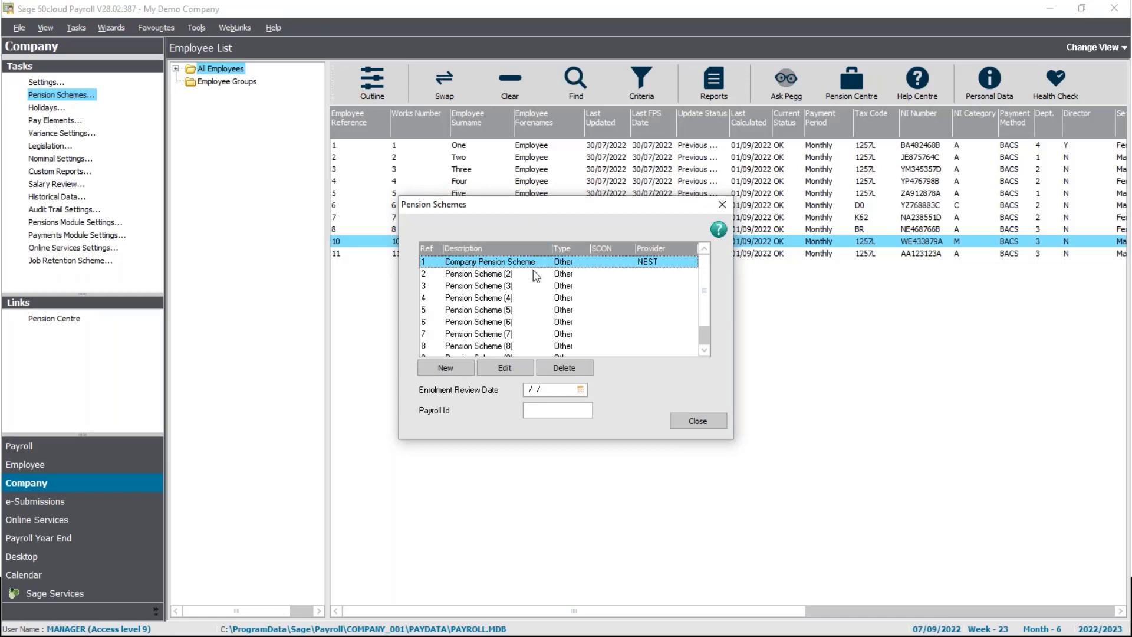
Step: Open Company Pension Scheme for editing and set its employee contribution to Percentage with Deduct Before Tax enabled
click(510, 372)
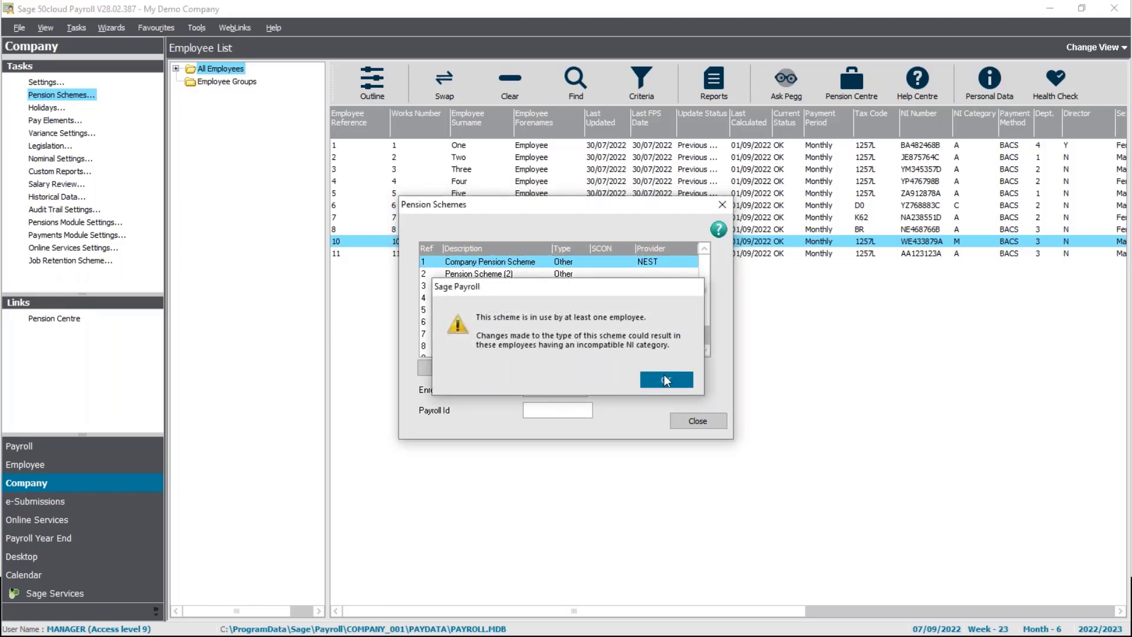
click(661, 374)
drag(558, 166, 568, 137)
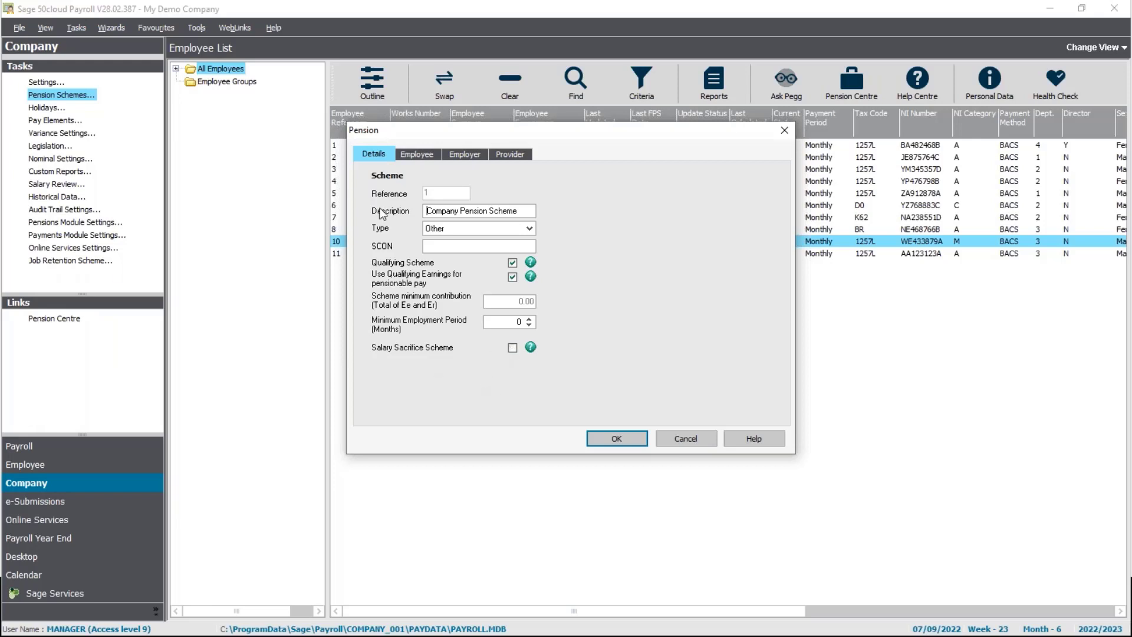
click(414, 153)
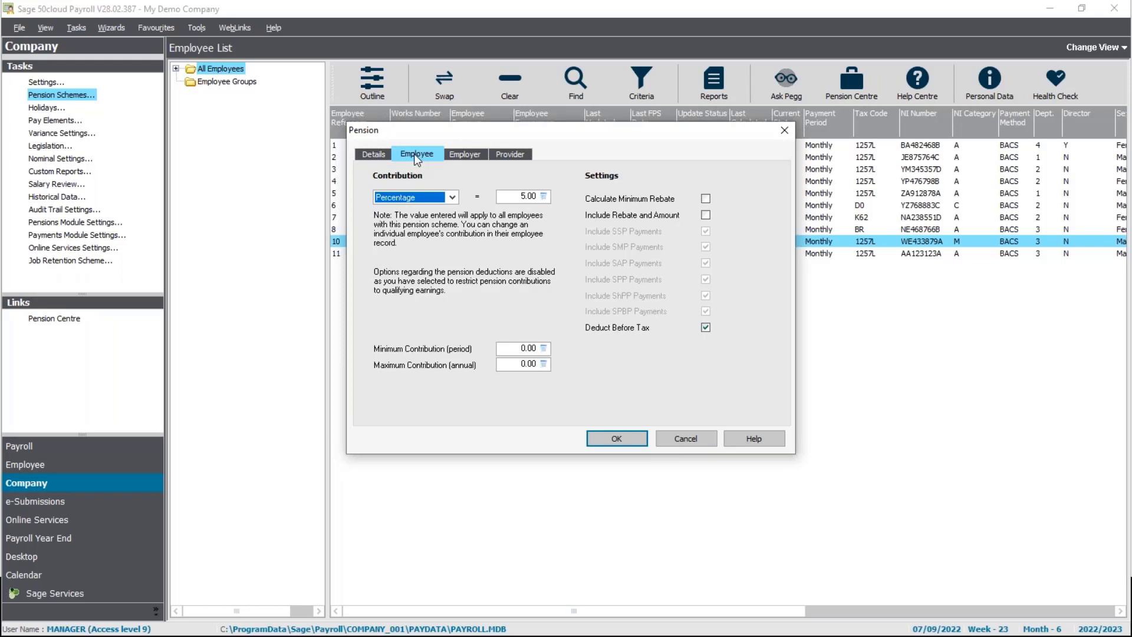
click(453, 197)
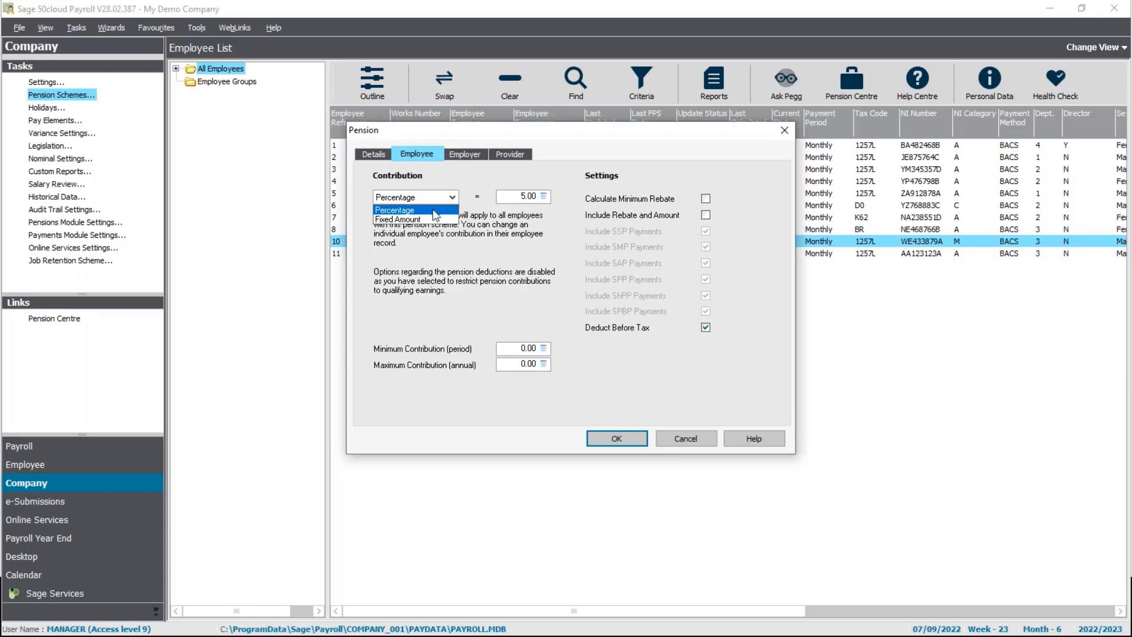
click(434, 210)
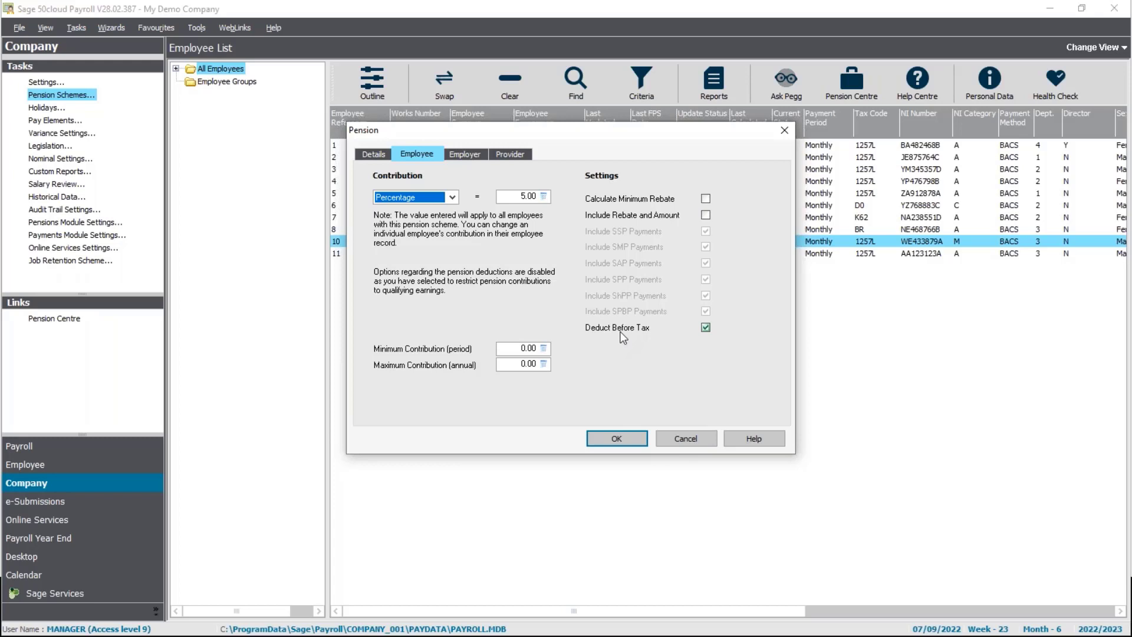
click(684, 331)
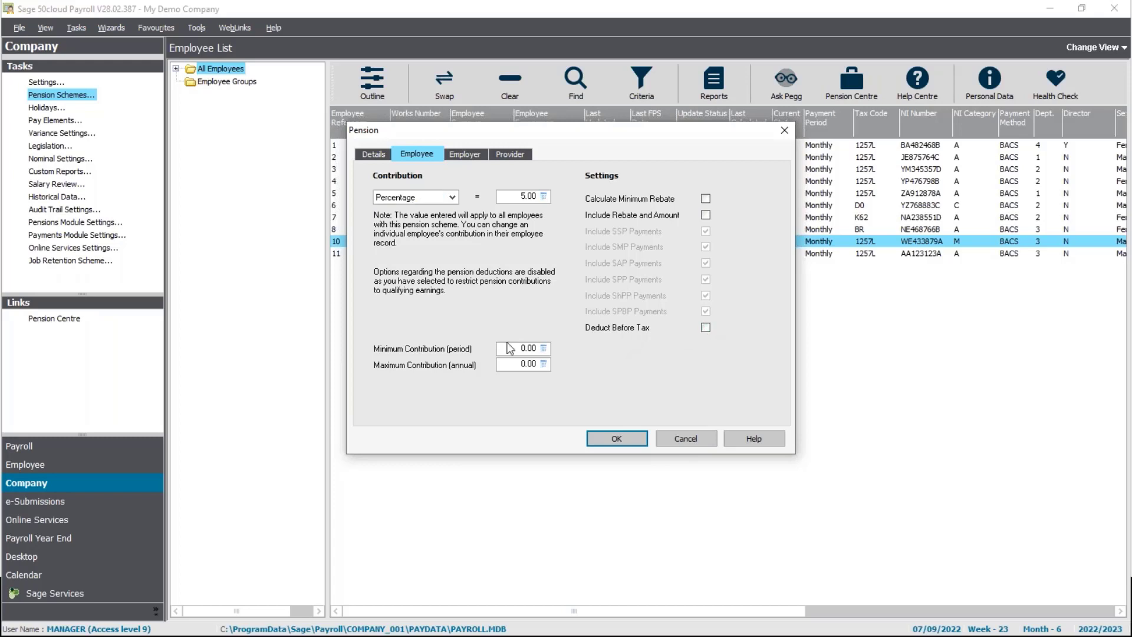
click(705, 328)
Step: Review the scheme's employer contribution and provider details, and save the pension scheme
click(470, 153)
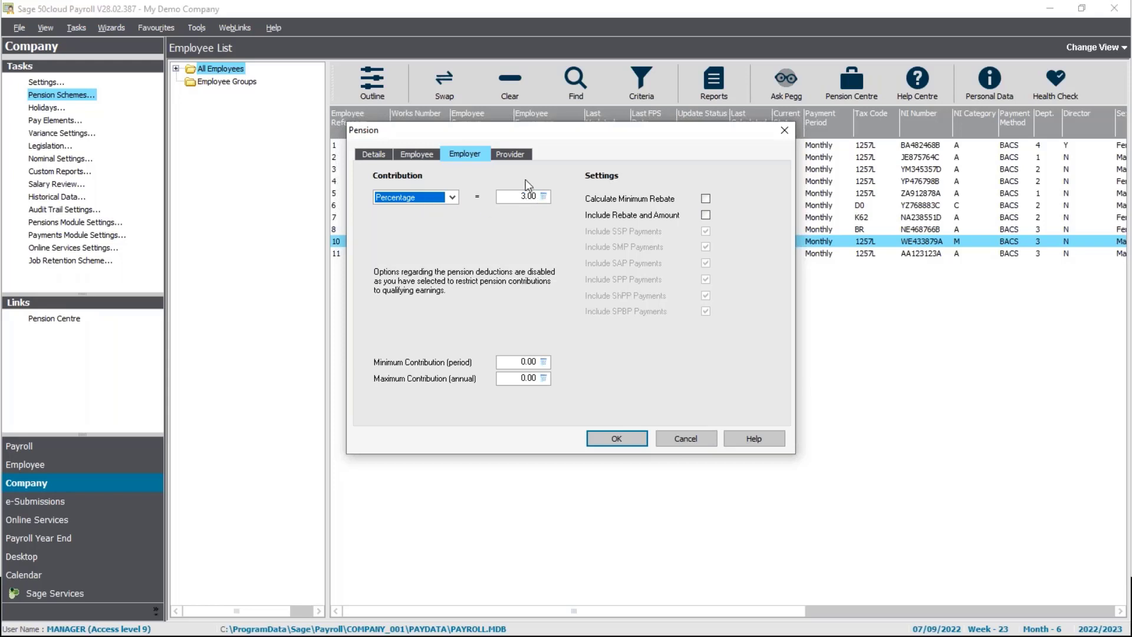
click(521, 157)
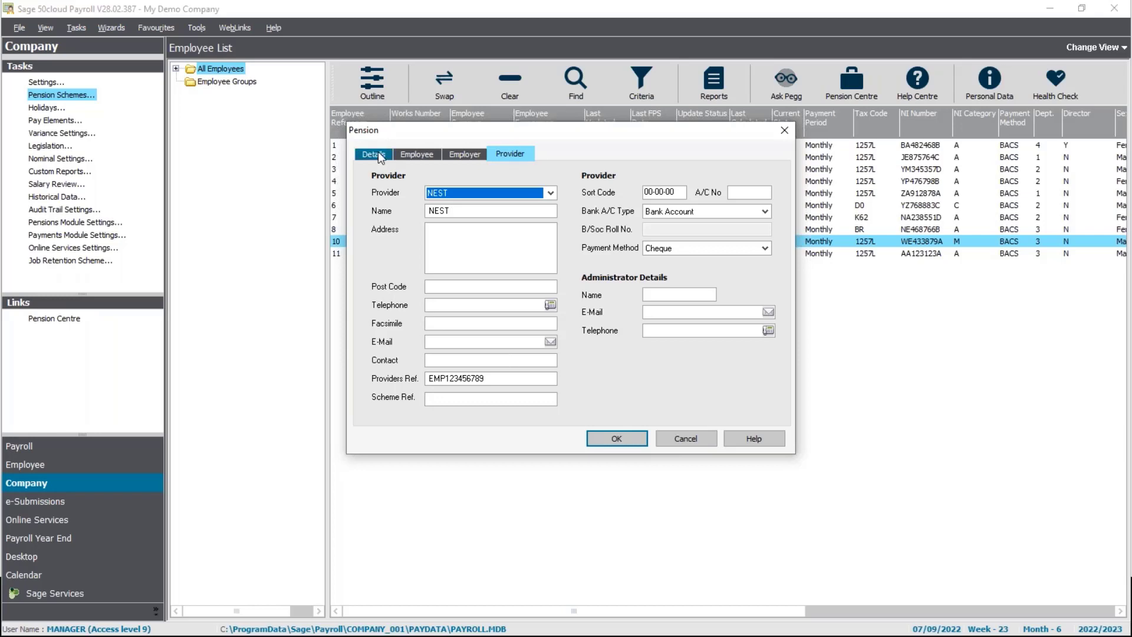
click(633, 436)
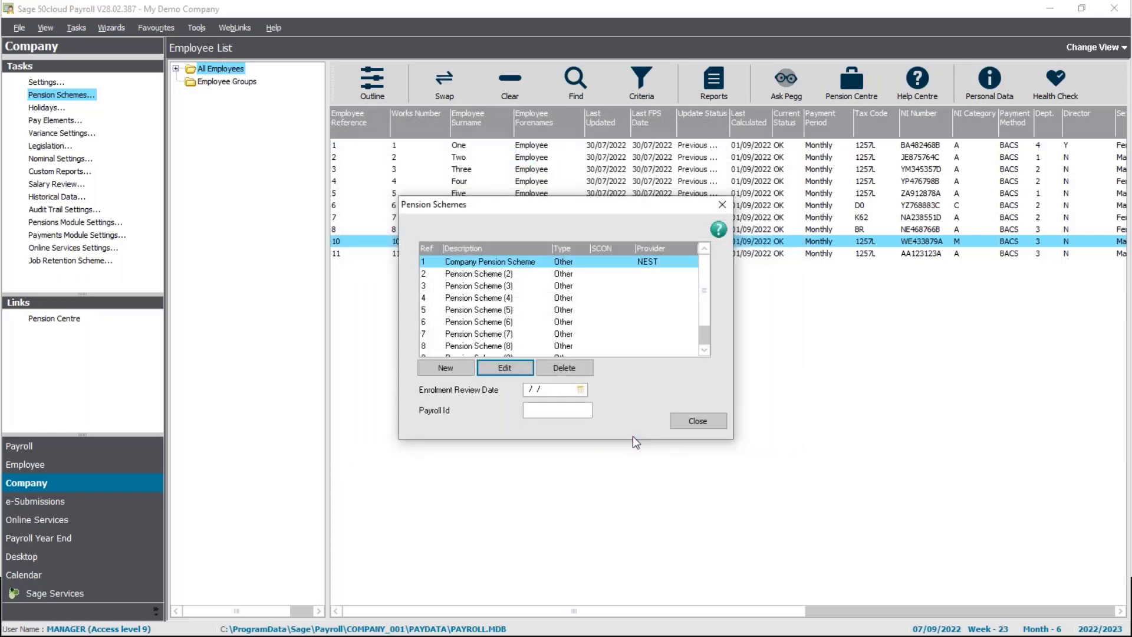
click(716, 422)
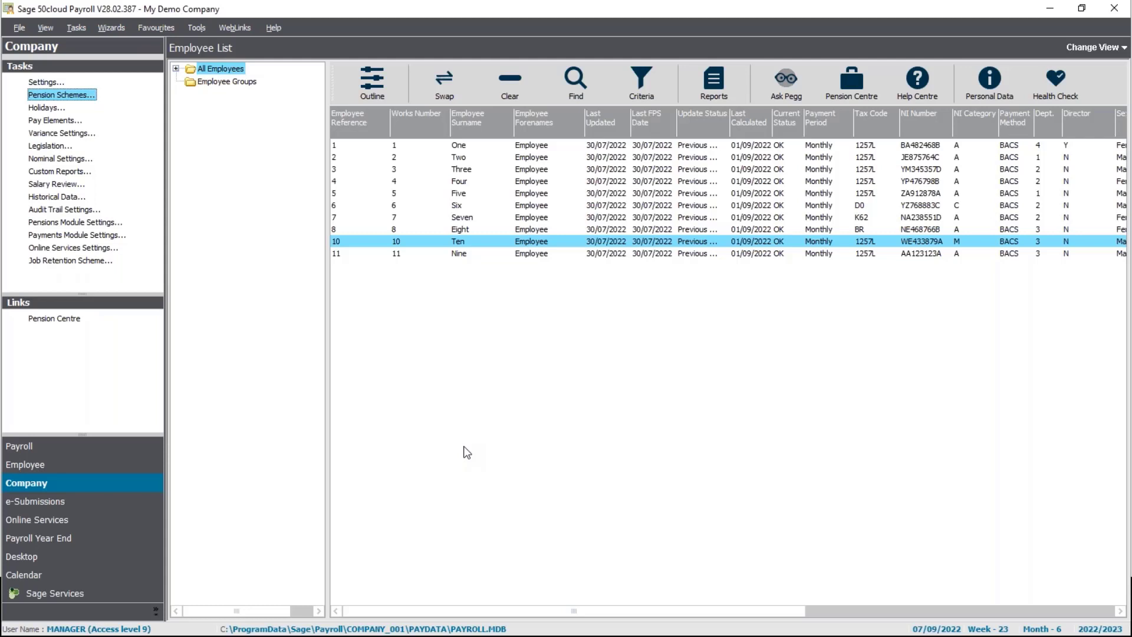
Step: Review the automatic enrolment bands, assessment ages and minimum pension contributions in the 2022/2023 legislation settings
click(64, 148)
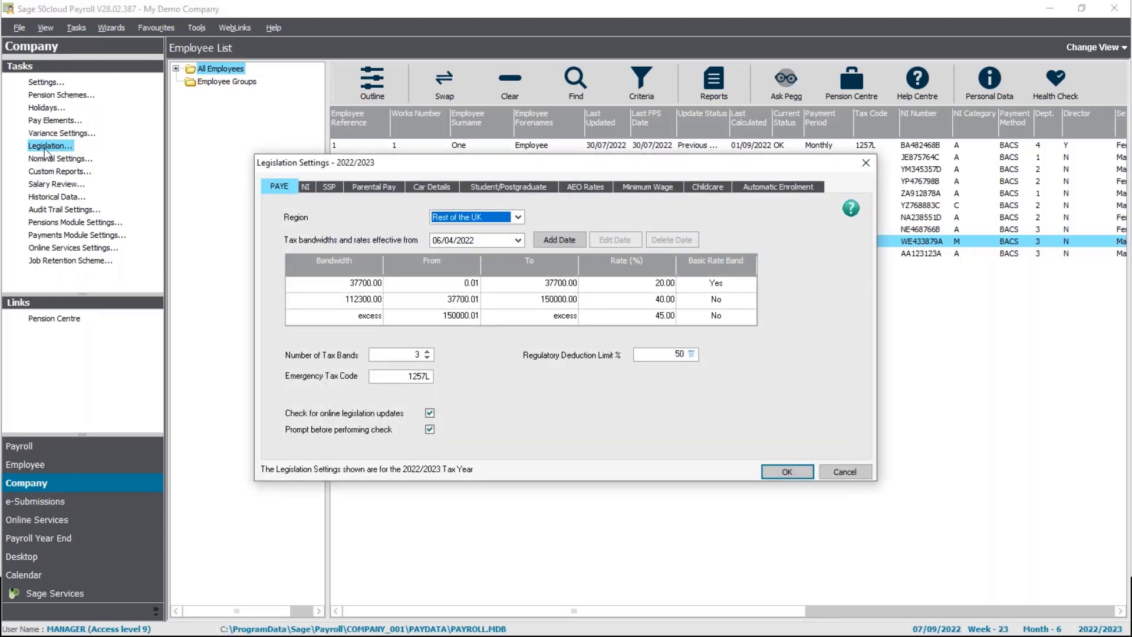
click(771, 187)
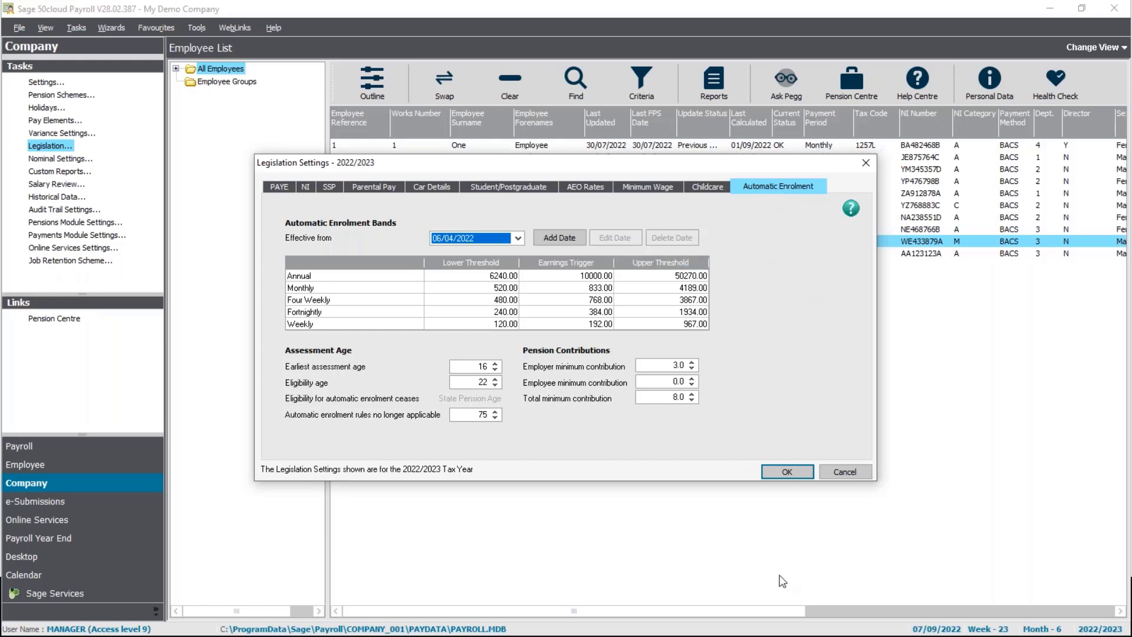
click(783, 473)
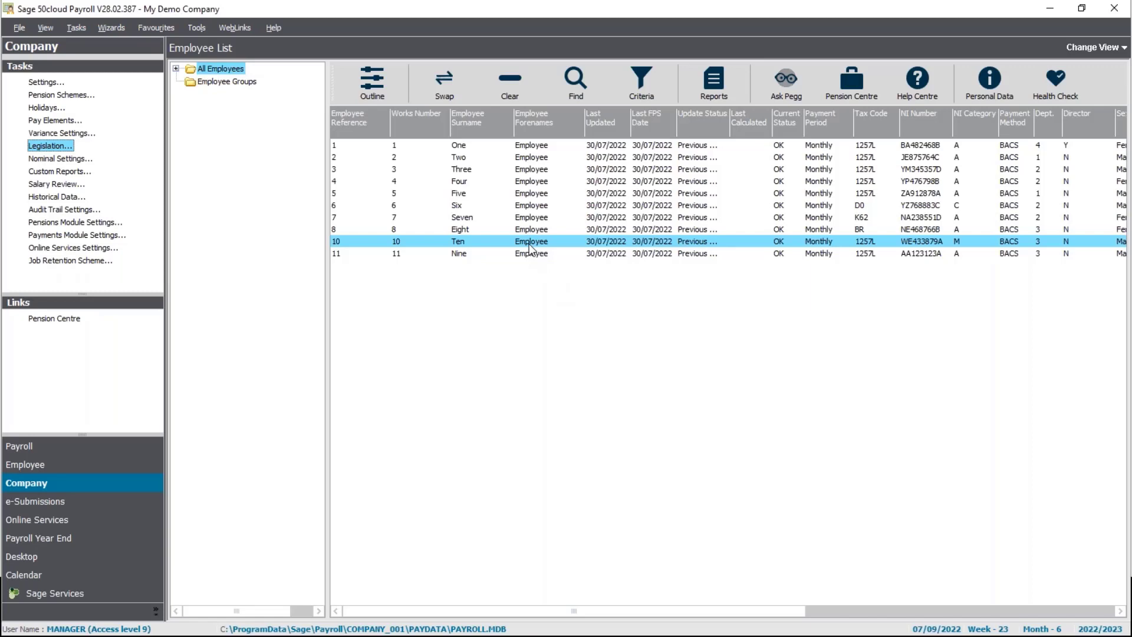
Step: Open the highlighted employee's record and delete the existing Company Pension Scheme entry from their pension schemes
right_click(530, 245)
click(561, 285)
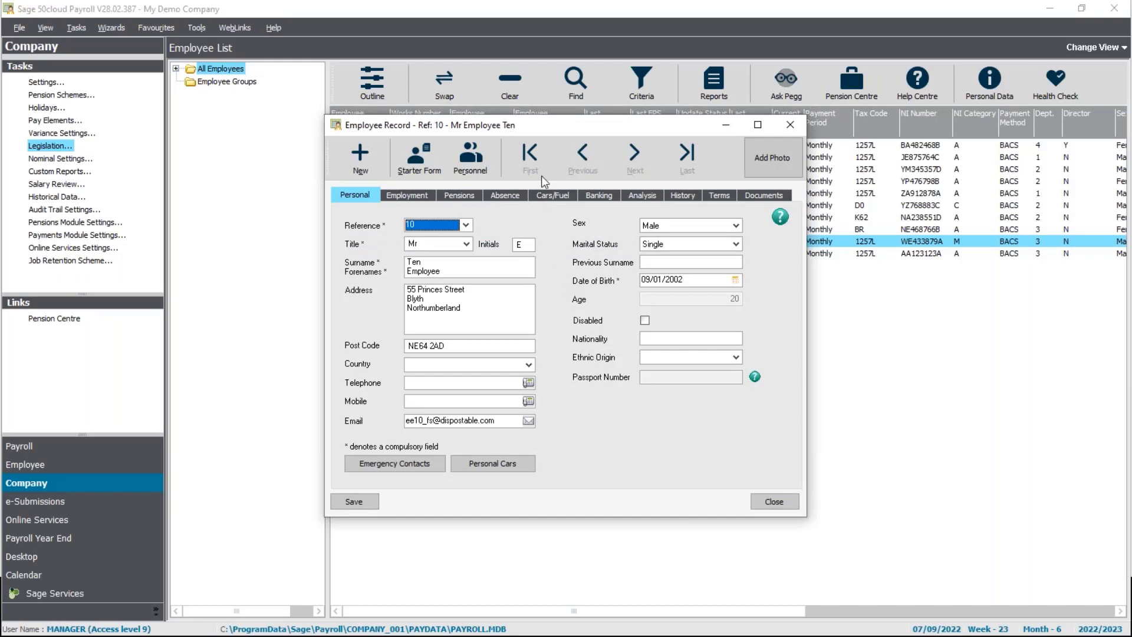
drag(558, 125, 651, 103)
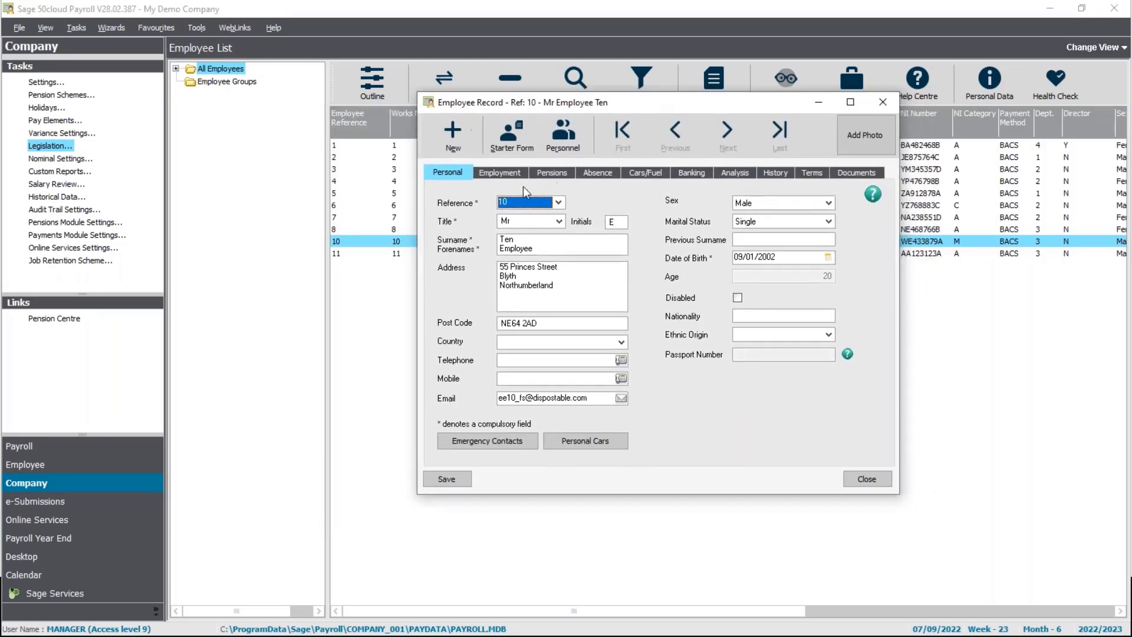
click(538, 171)
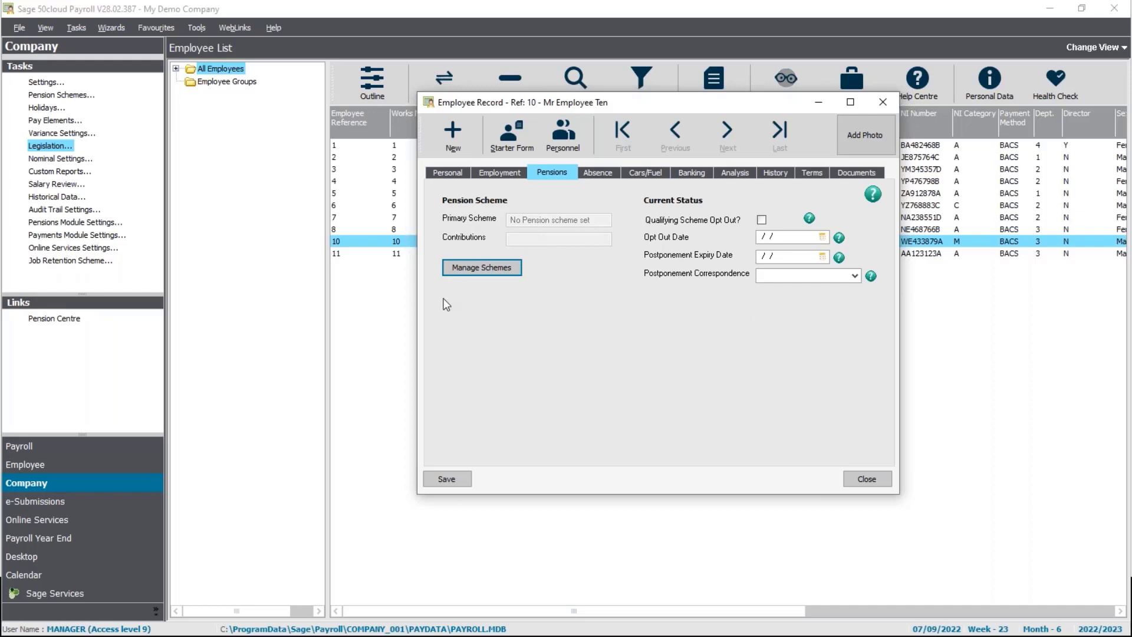
click(475, 269)
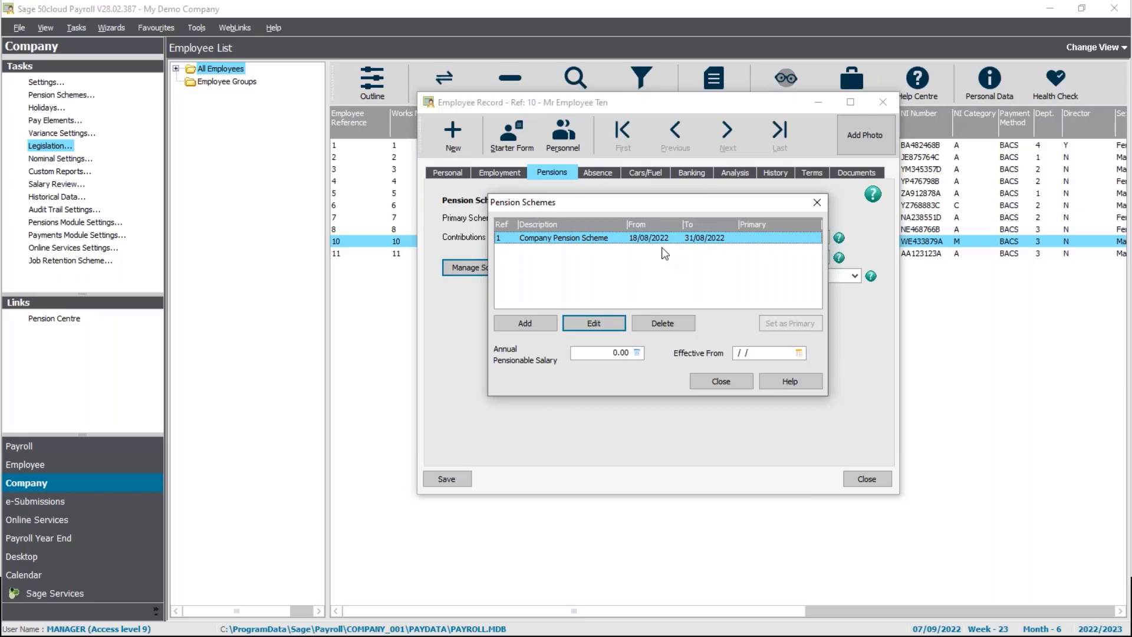
click(654, 321)
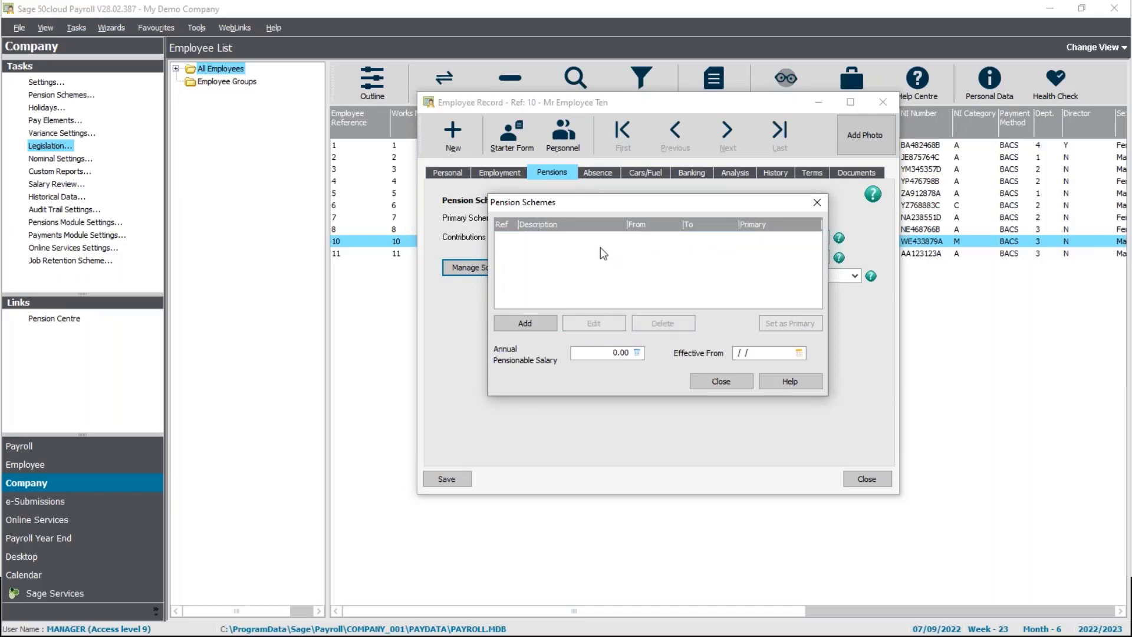
Step: Add Company Pension Scheme (reference 1) to the employee as the primary scheme
click(515, 324)
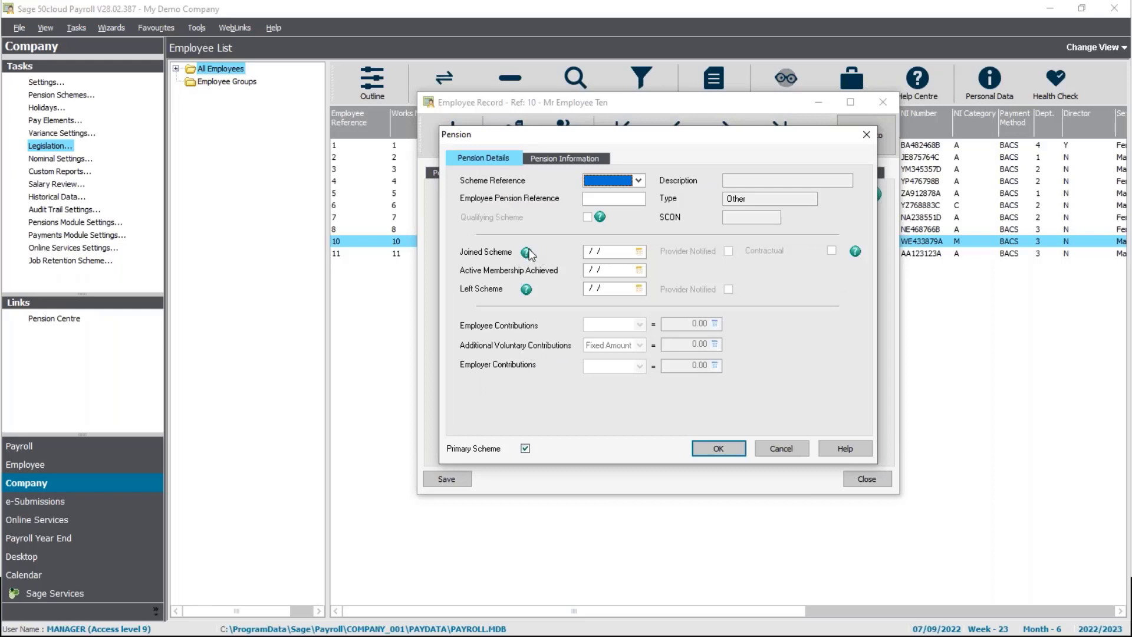
drag(488, 133, 472, 126)
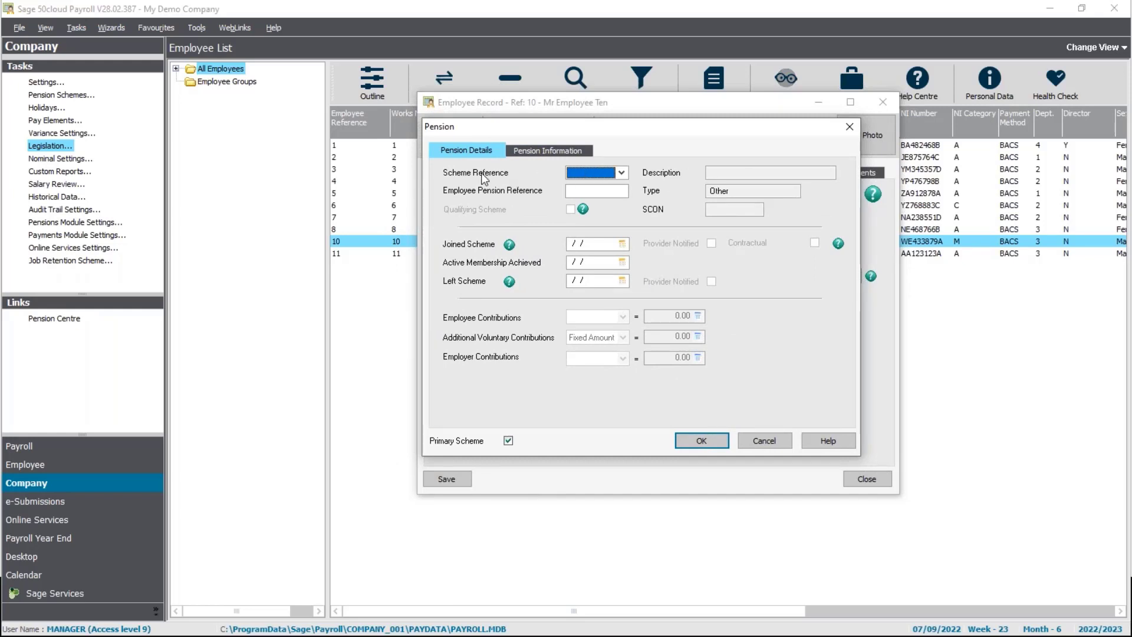
click(621, 173)
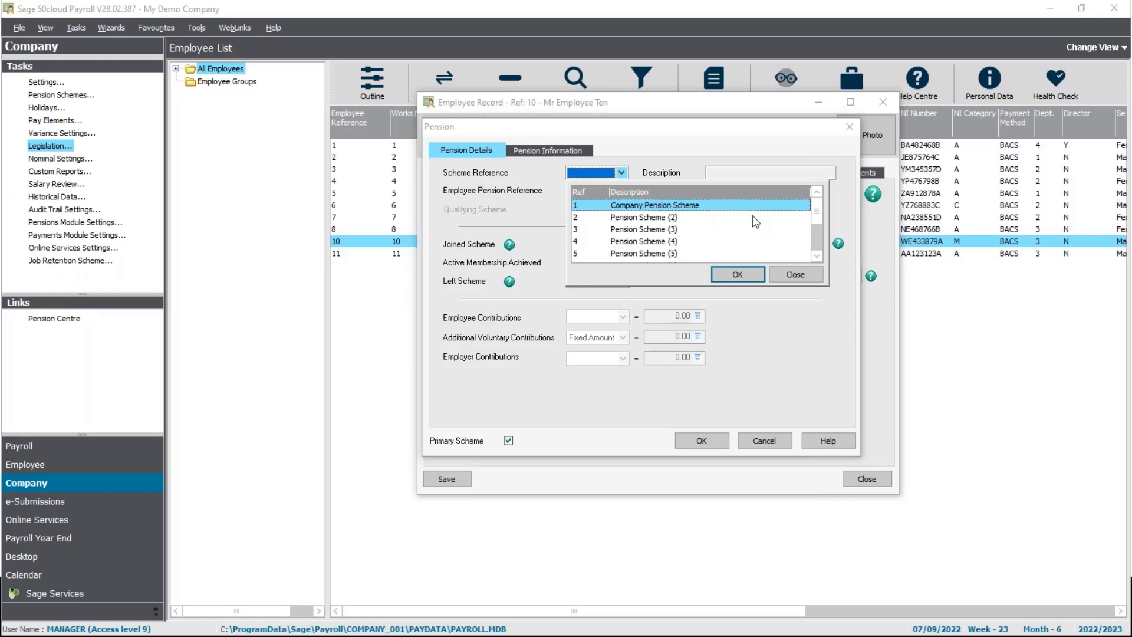
click(818, 244)
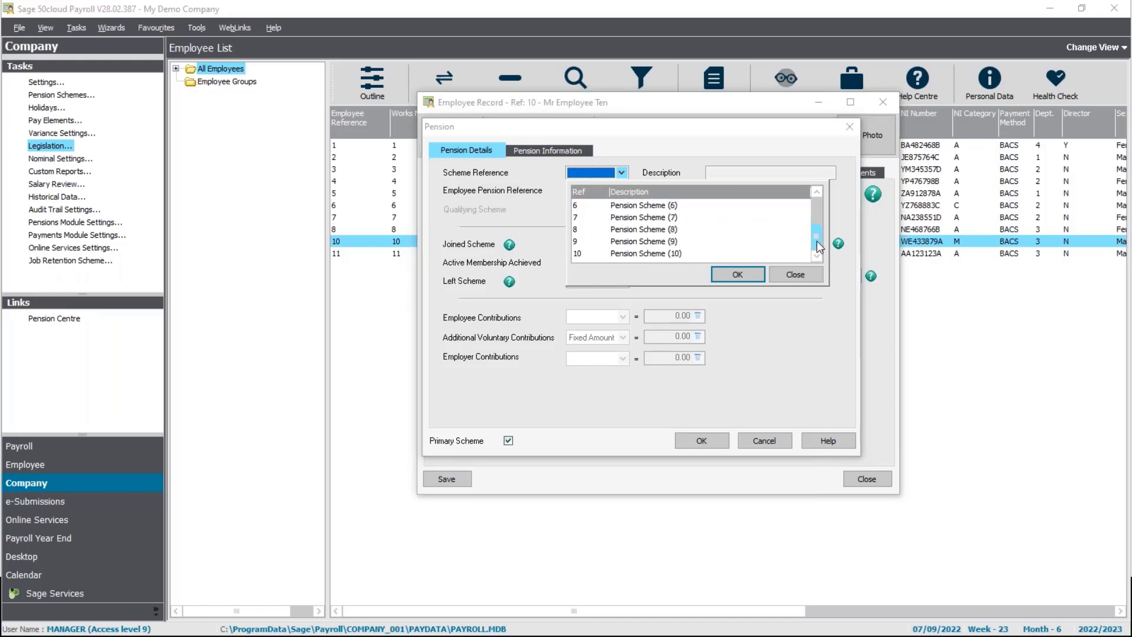
drag(813, 213, 814, 212)
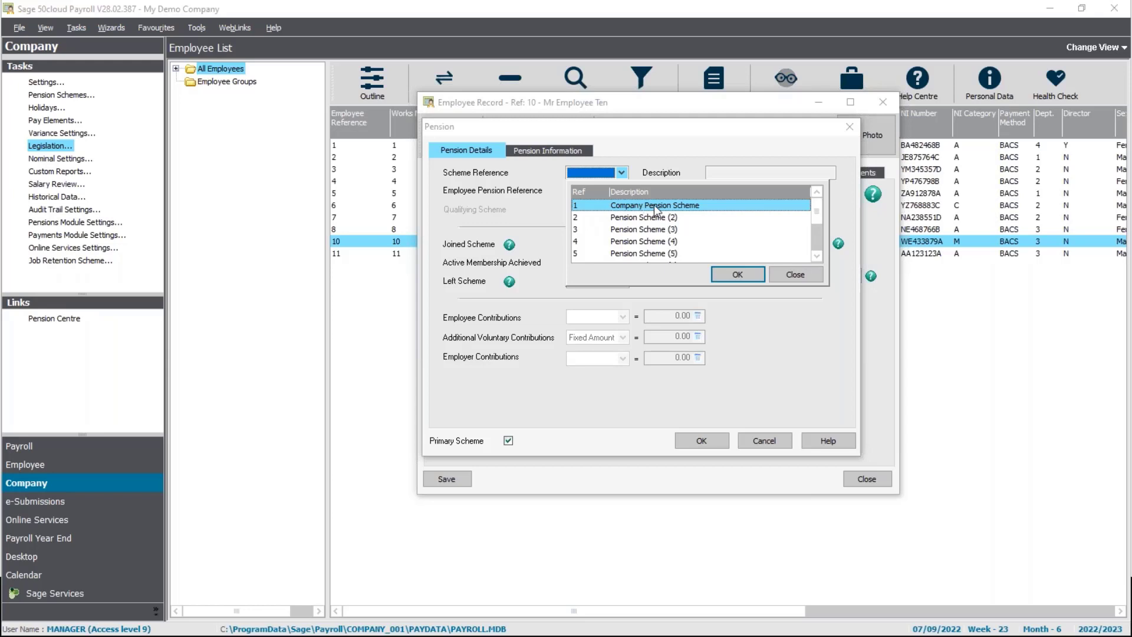
click(736, 272)
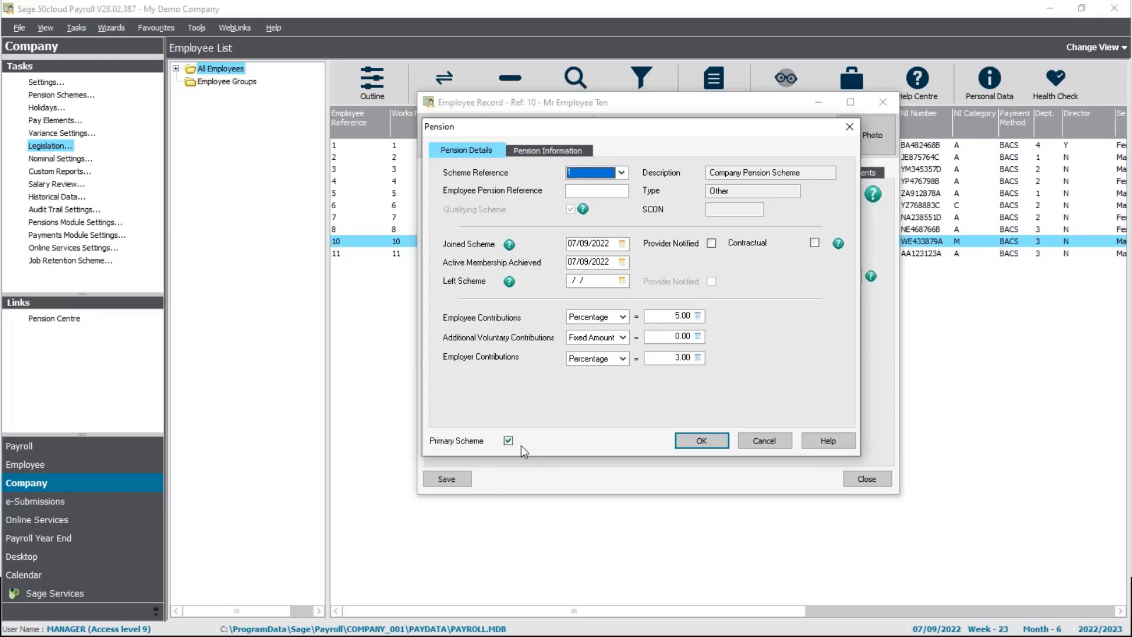
click(689, 441)
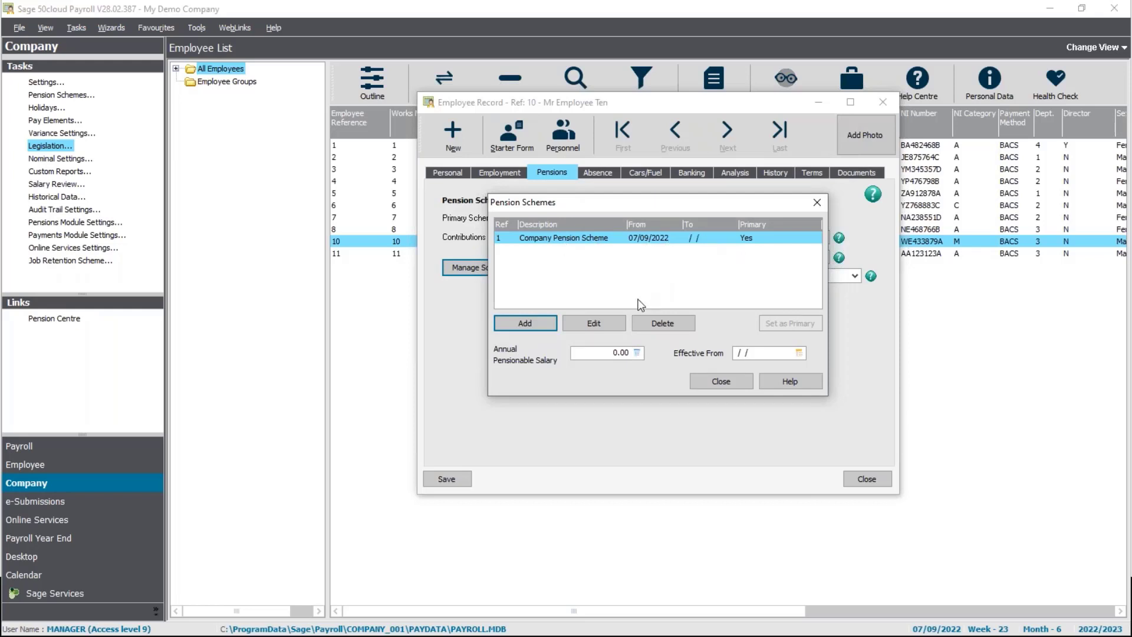
Step: Close the employee's pension scheme list, then save and close the employee record
click(716, 382)
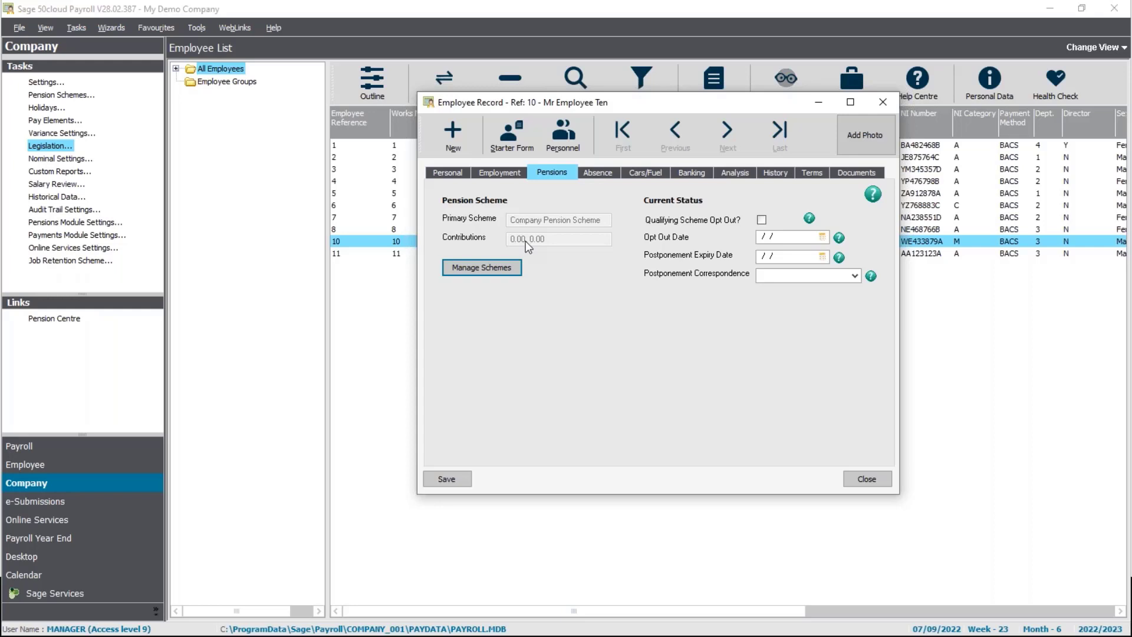
click(448, 478)
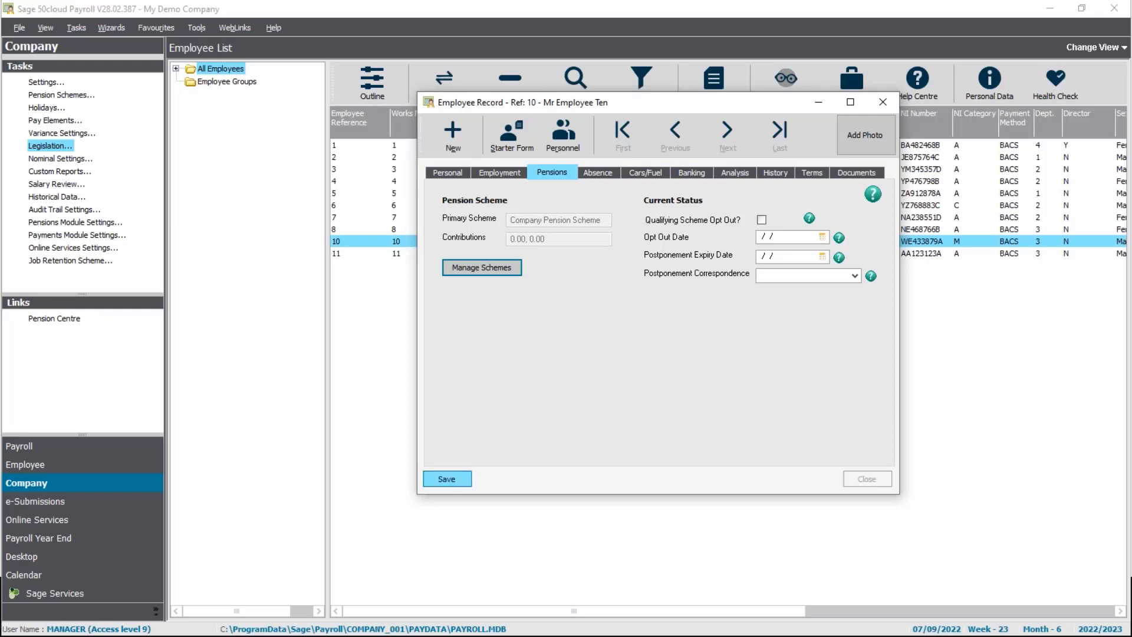
click(852, 473)
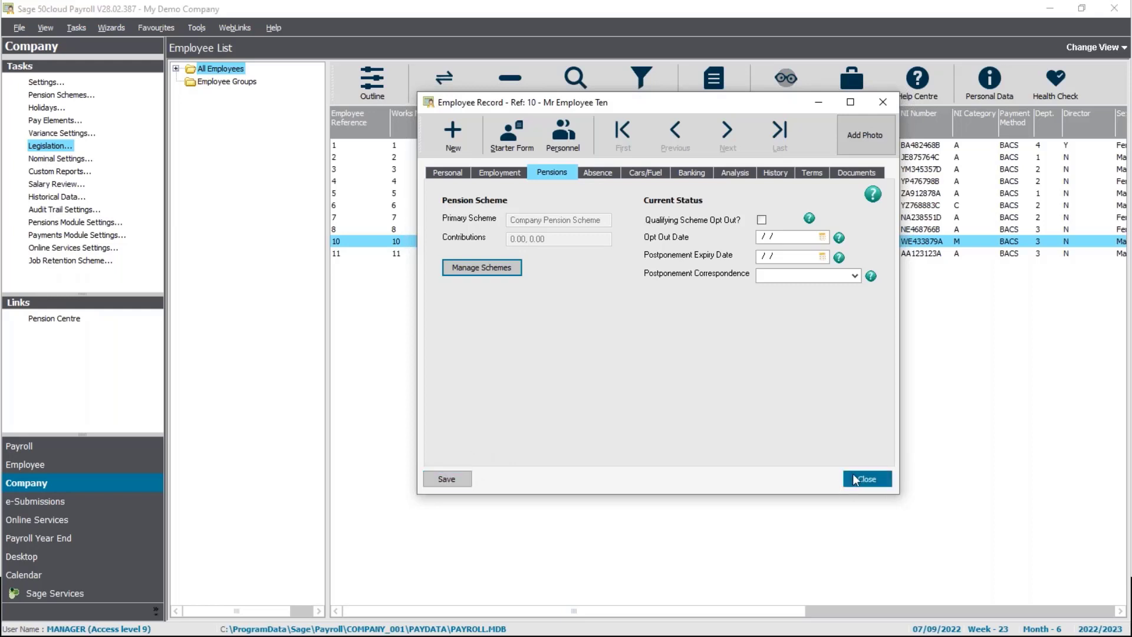